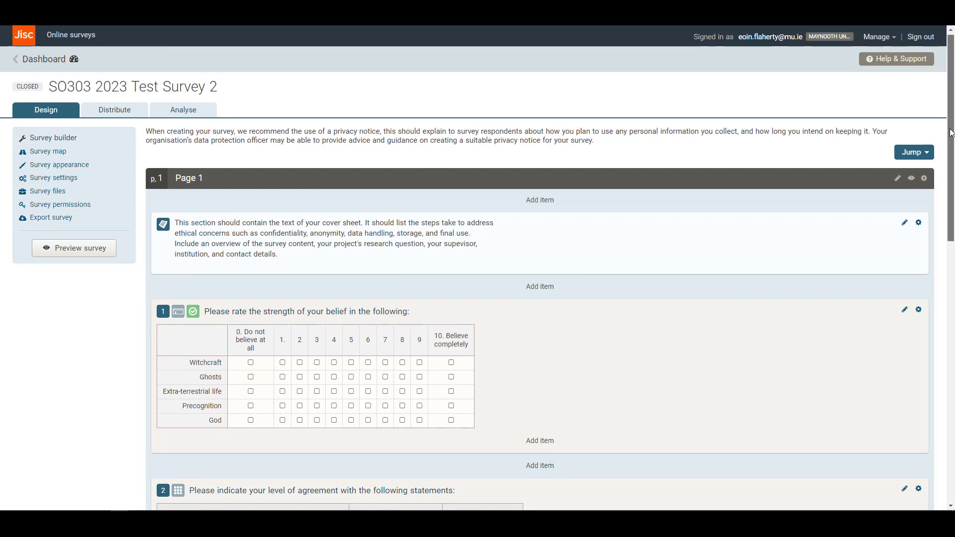
Scroll to question 3 and show all four discipline options, including Law.
{"action": "scroll", "coordinate": [490, 188], "scroll_direction": "down", "scroll_amount": 2}
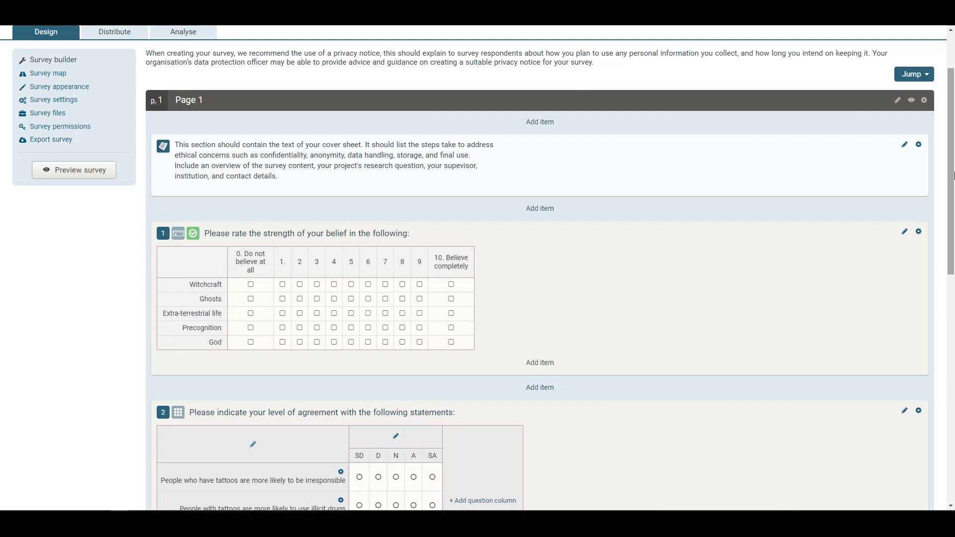
{"action": "left_click_drag", "start_coordinate": [952, 189], "coordinate": [953, 360]}
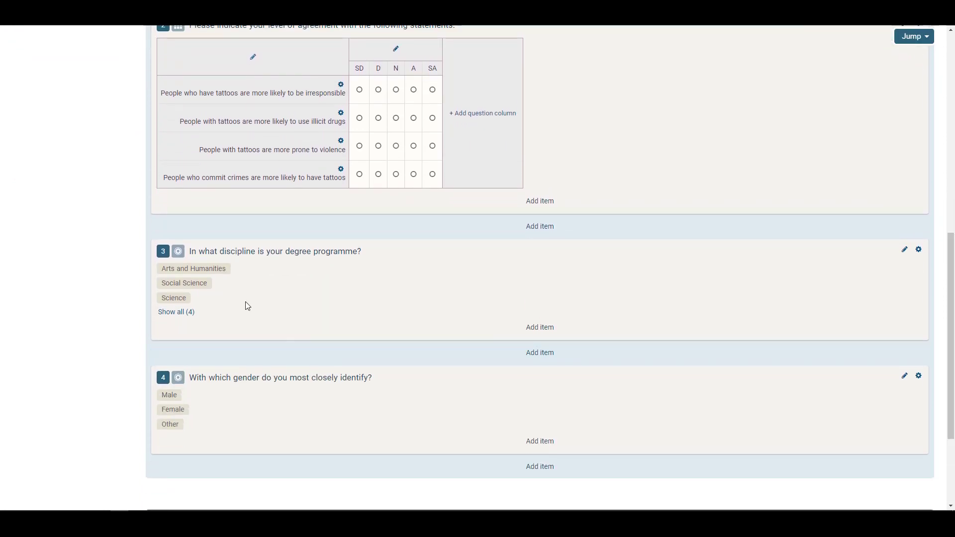
{"action": "left_click", "coordinate": [178, 313]}
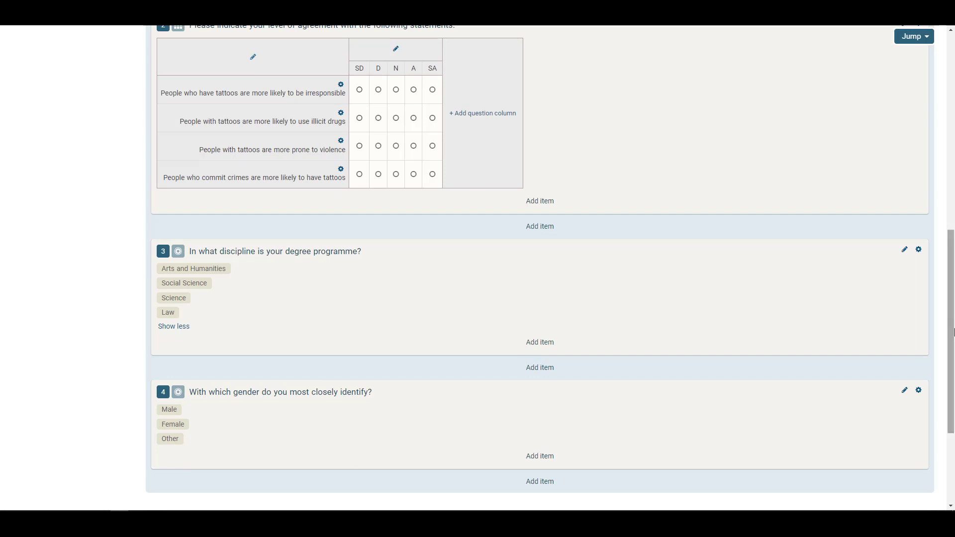
{"action": "left_click_drag", "start_coordinate": [951, 341], "coordinate": [951, 142]}
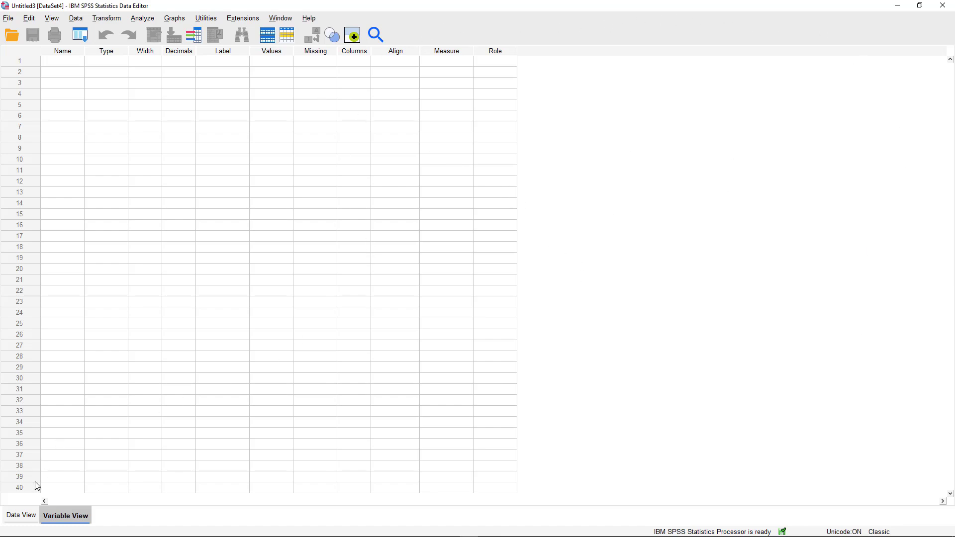
Glance at the empty Data View, return to Variable View, and bring up the File > Open submenu.
{"action": "left_click", "coordinate": [19, 518]}
{"action": "left_click", "coordinate": [70, 521]}
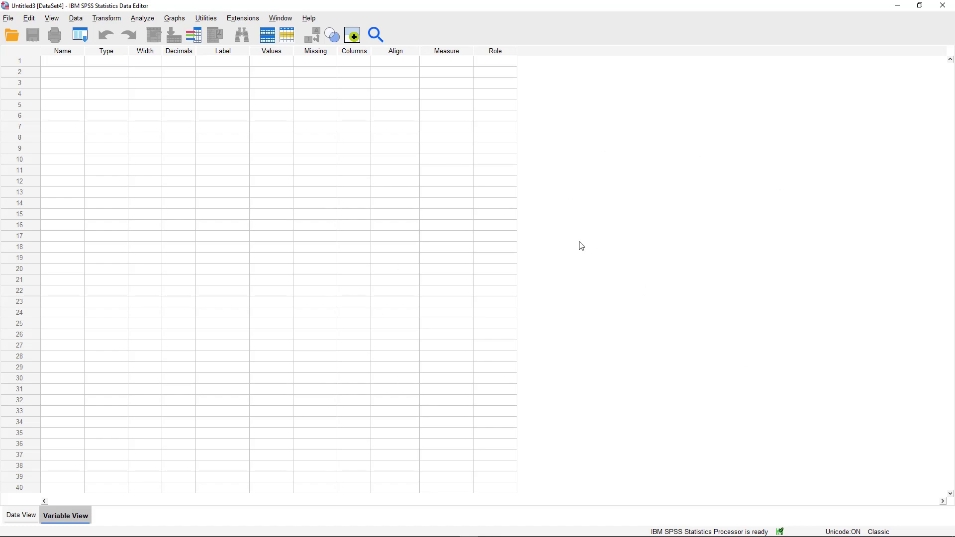
{"action": "left_click", "coordinate": [10, 20]}
{"action": "mouse_move", "coordinate": [95, 48]}
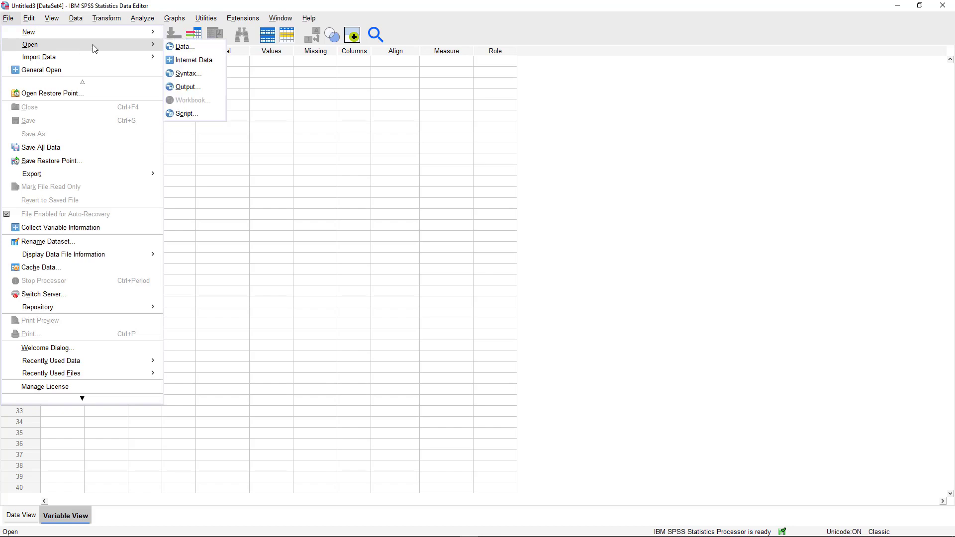
Use File > Open > Data to load results-for-so303-2023-te-2023-03-28-1202.sav from 2022_2023.
{"action": "left_click", "coordinate": [205, 46]}
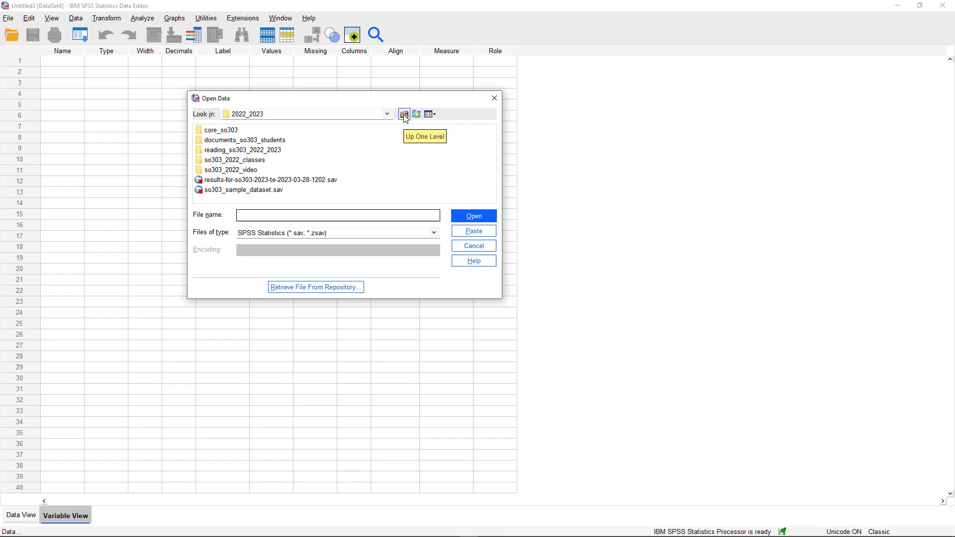
{"action": "left_click", "coordinate": [387, 115]}
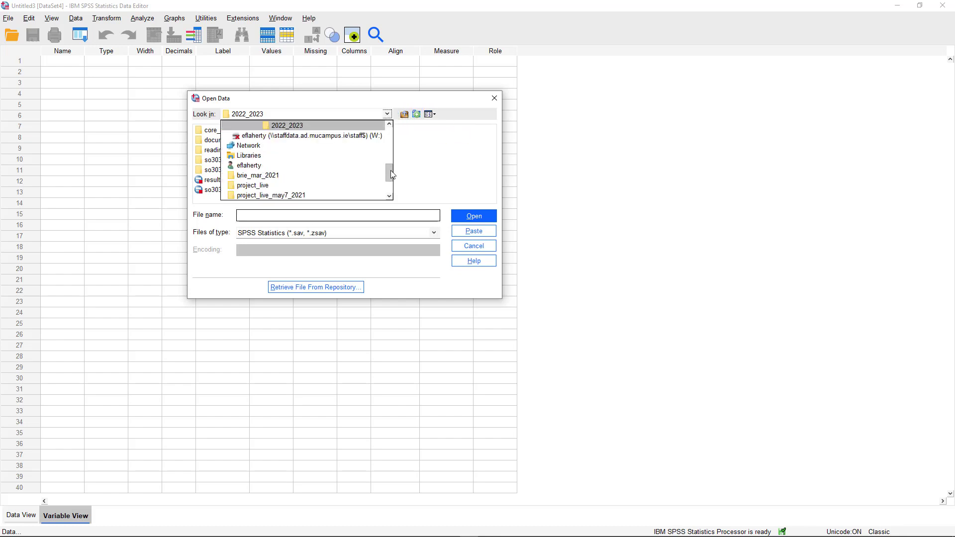
{"action": "scroll", "coordinate": [389, 173], "scroll_direction": "up", "scroll_amount": 5}
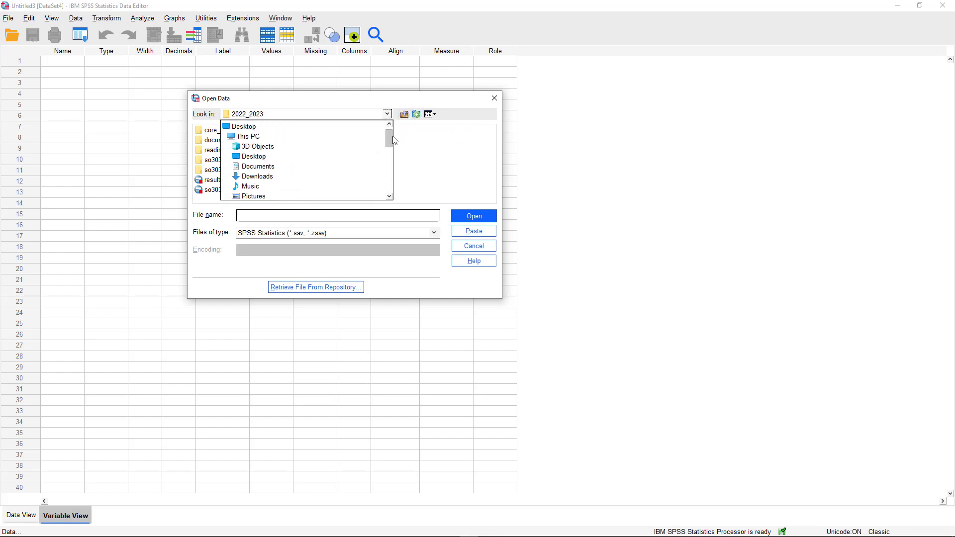
{"action": "left_click", "coordinate": [456, 161]}
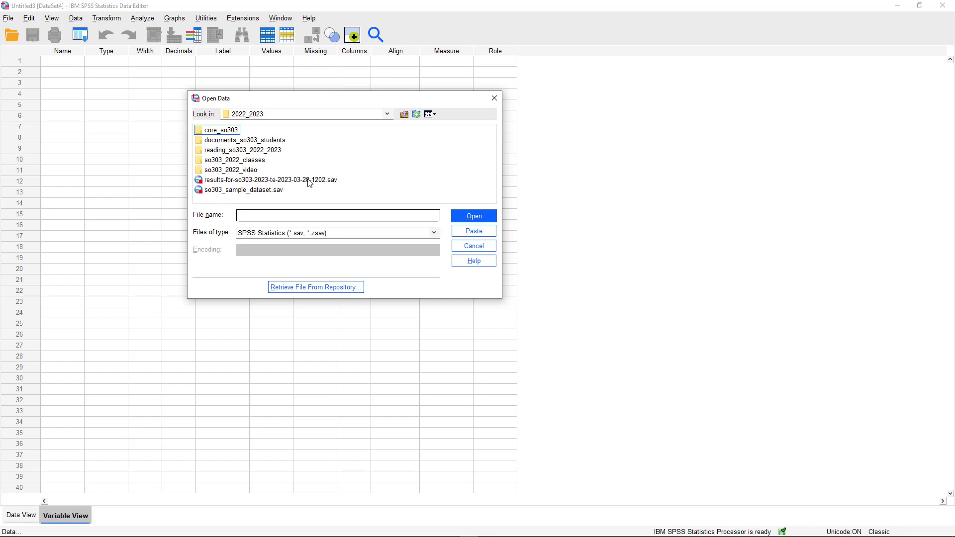
{"action": "left_click", "coordinate": [265, 180]}
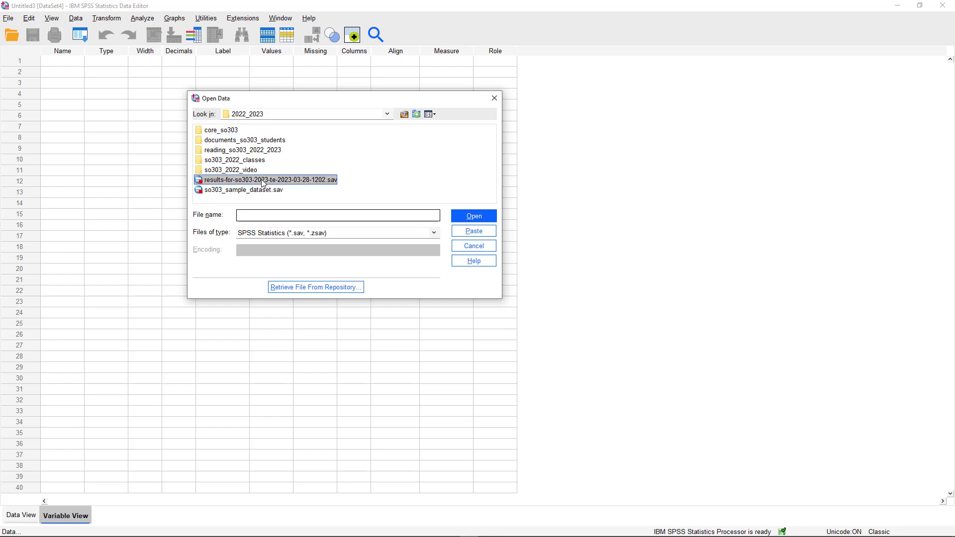
{"action": "left_click", "coordinate": [468, 214]}
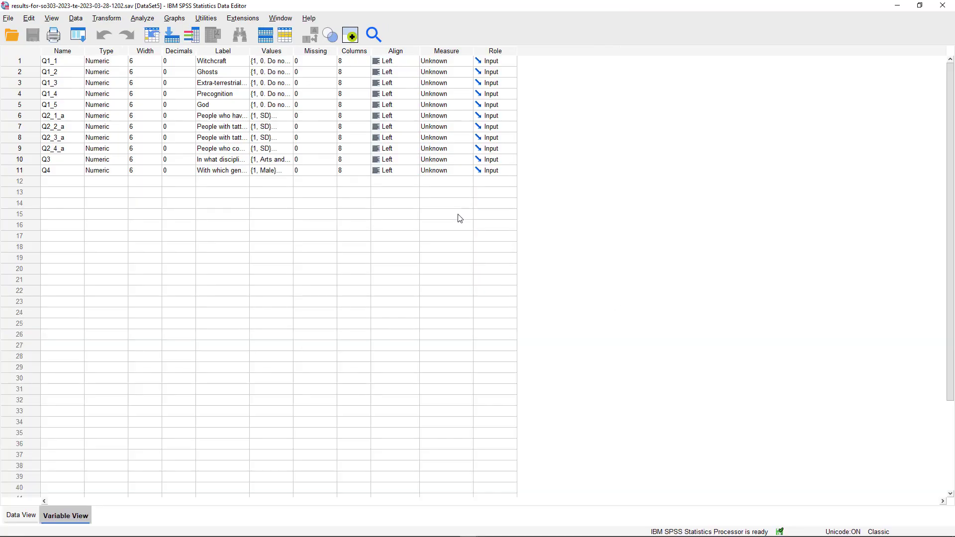
Drag the Values and Label column borders wider to reveal full value labels and question texts.
{"action": "left_click_drag", "start_coordinate": [294, 49], "coordinate": [372, 49]}
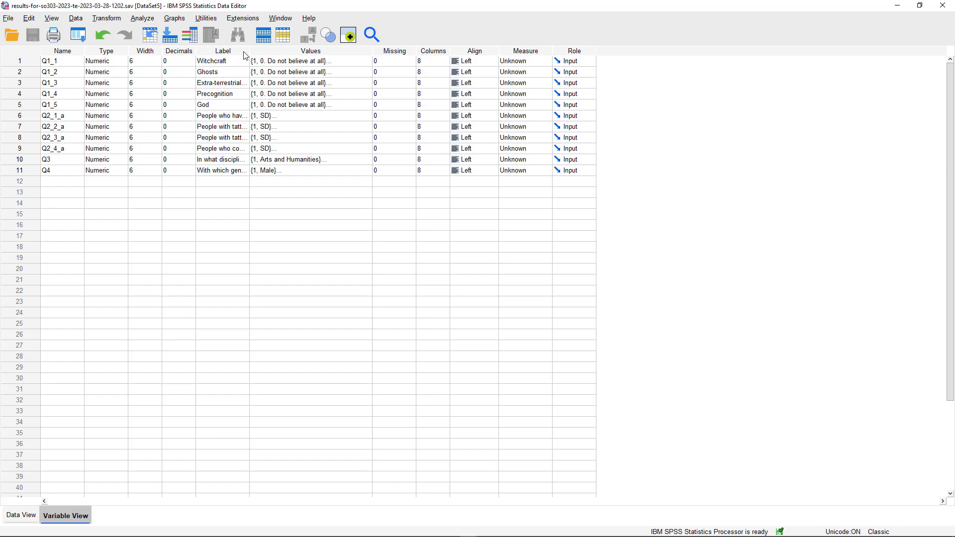
{"action": "left_click_drag", "start_coordinate": [249, 52], "coordinate": [397, 51]}
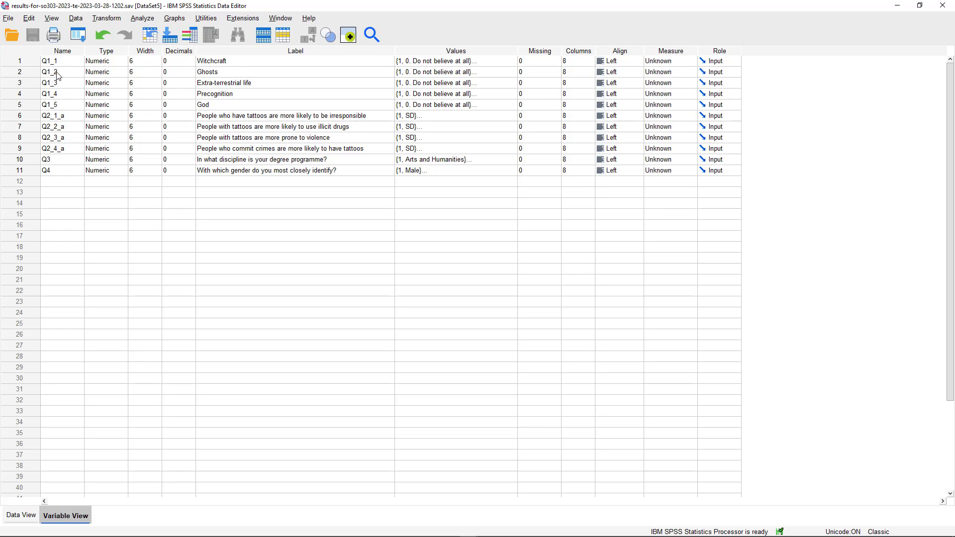
{"action": "key", "text": "alt+Tab"}
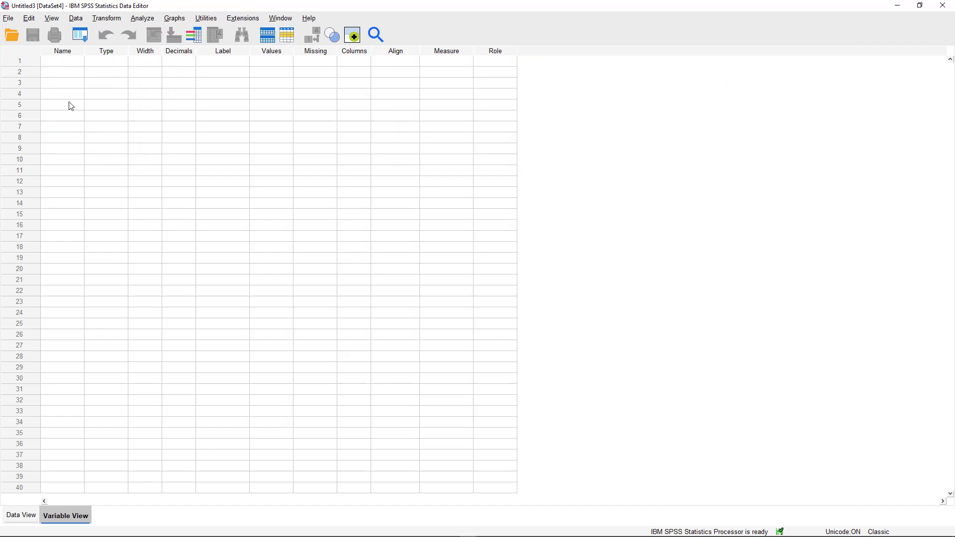
{"action": "key", "text": "alt+Tab"}
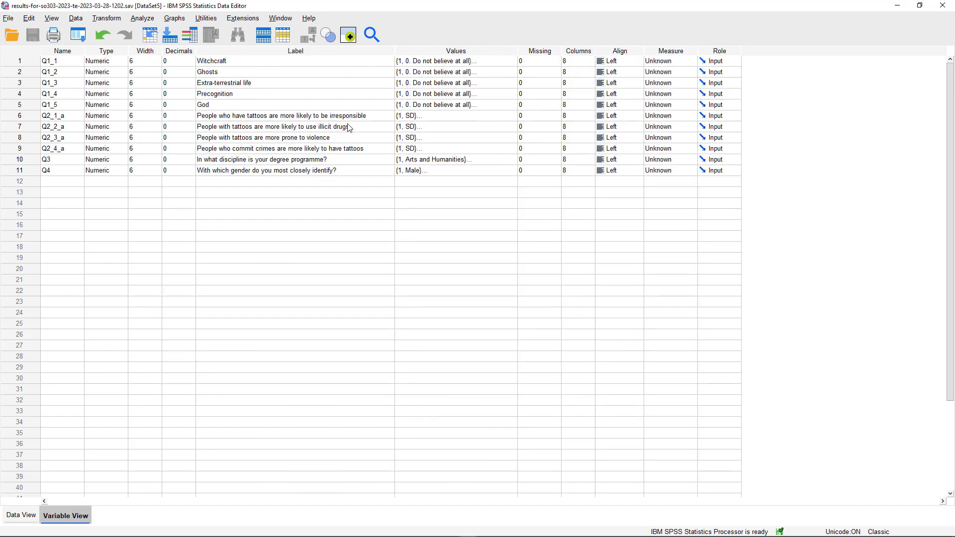
{"action": "key", "text": "alt+Tab"}
{"action": "key", "text": "alt+Tab"}
{"action": "scroll", "coordinate": [217, 318], "scroll_direction": "down", "scroll_amount": 2}
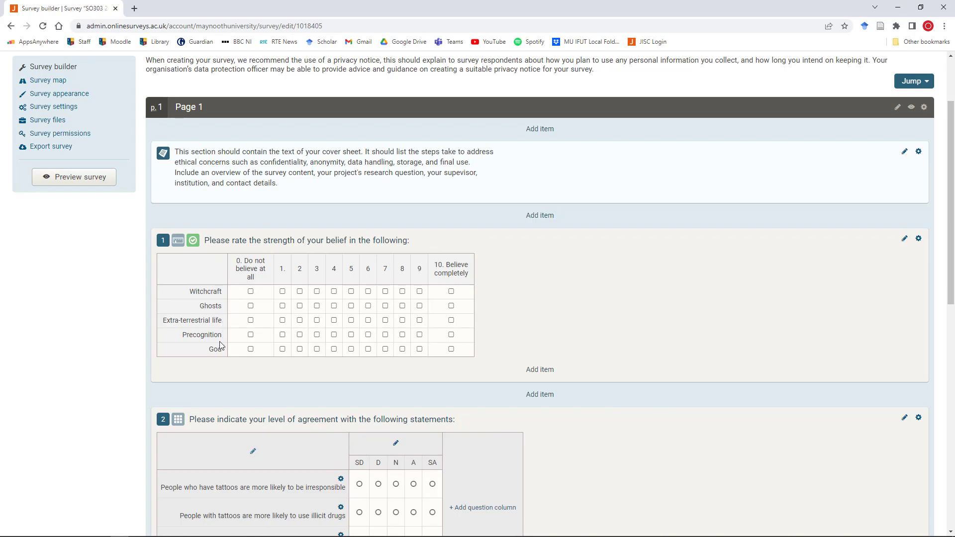
{"action": "key", "text": "alt+Tab"}
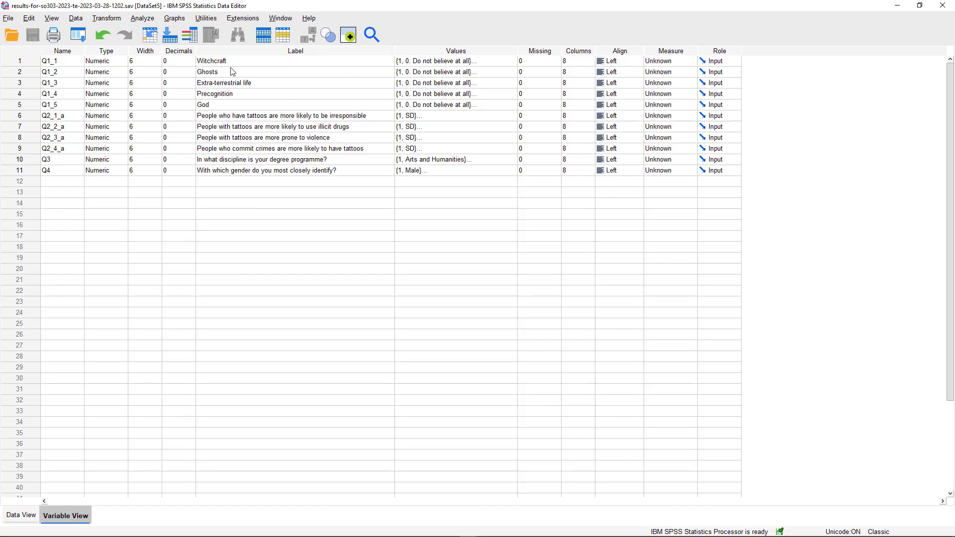
{"action": "key", "text": "alt+Tab"}
{"action": "scroll", "coordinate": [376, 251], "scroll_direction": "down", "scroll_amount": 3}
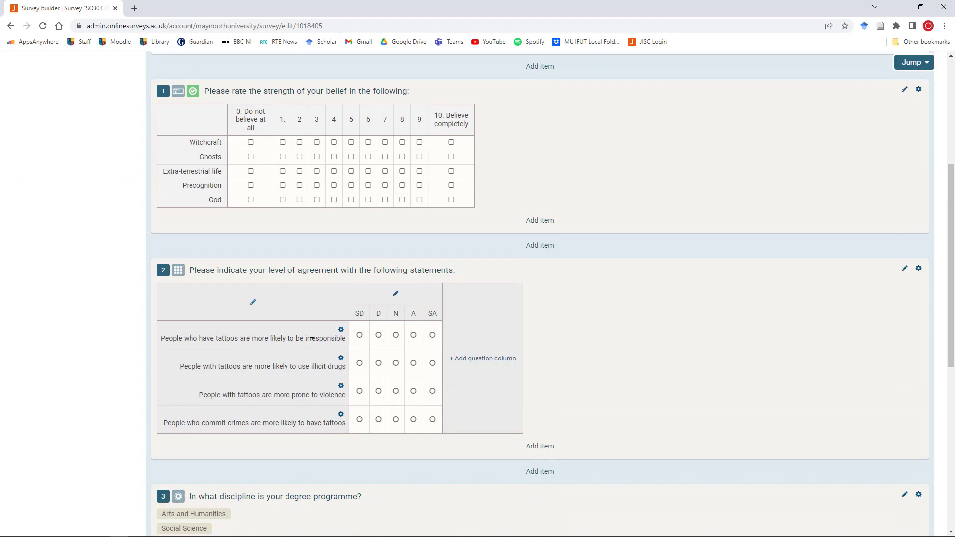
{"action": "key", "text": "alt+Tab"}
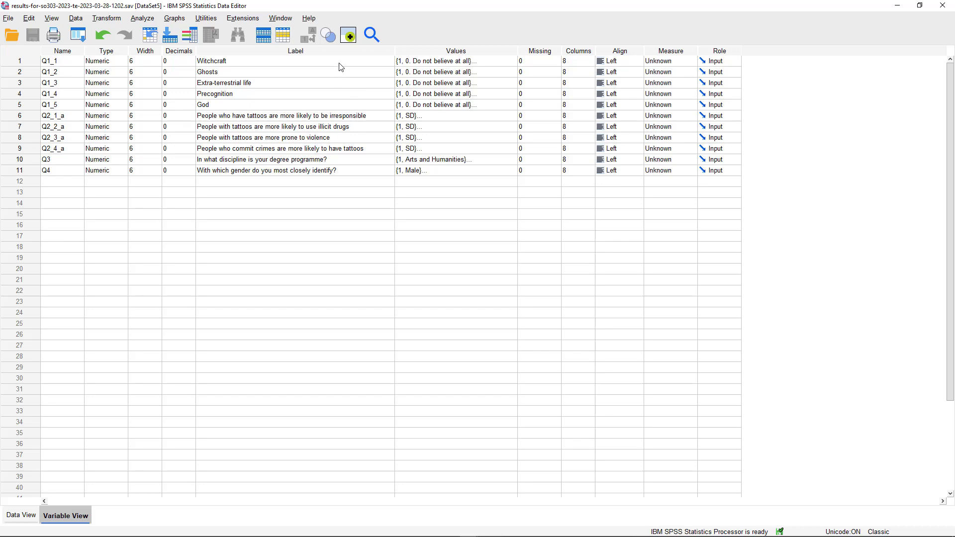
{"action": "double_click", "coordinate": [302, 61]}
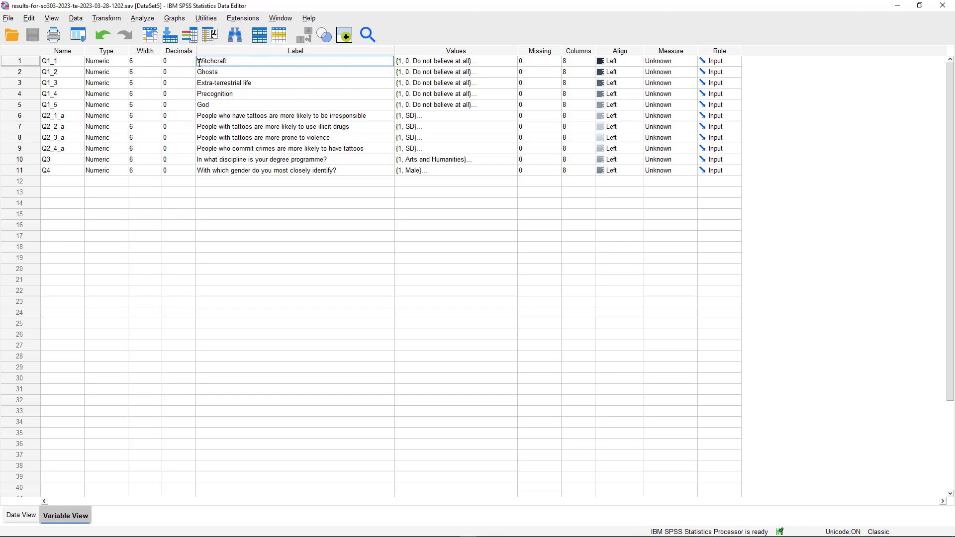
{"action": "left_click", "coordinate": [299, 207]}
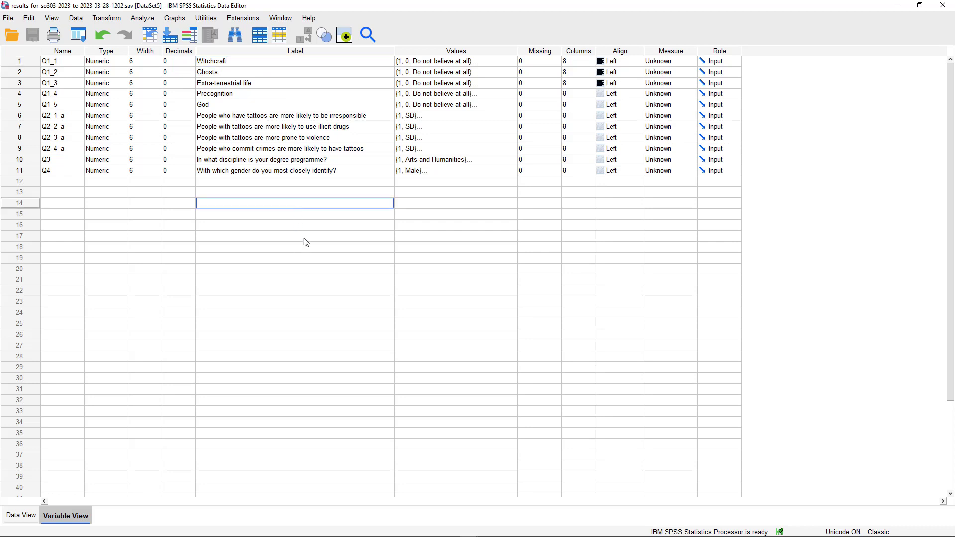
{"action": "double_click", "coordinate": [310, 61]}
{"action": "left_click", "coordinate": [317, 85]}
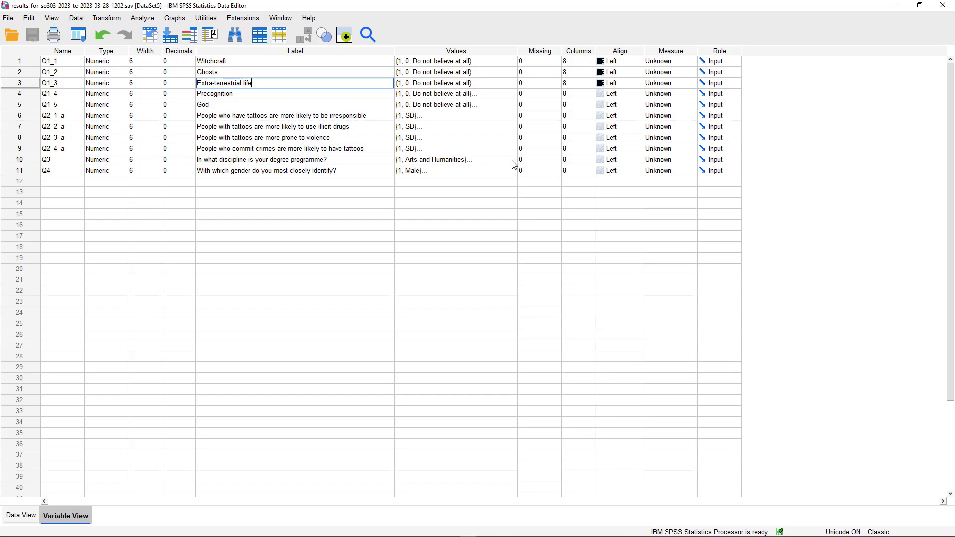
{"action": "key", "text": "alt+Tab"}
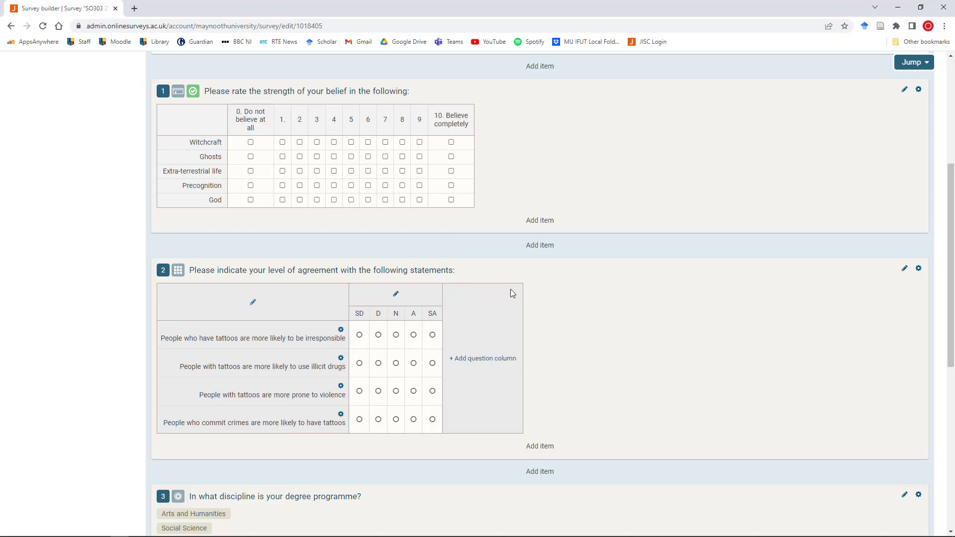
{"action": "scroll", "coordinate": [238, 285], "scroll_direction": "down", "scroll_amount": 5}
{"action": "left_click", "coordinate": [174, 323]}
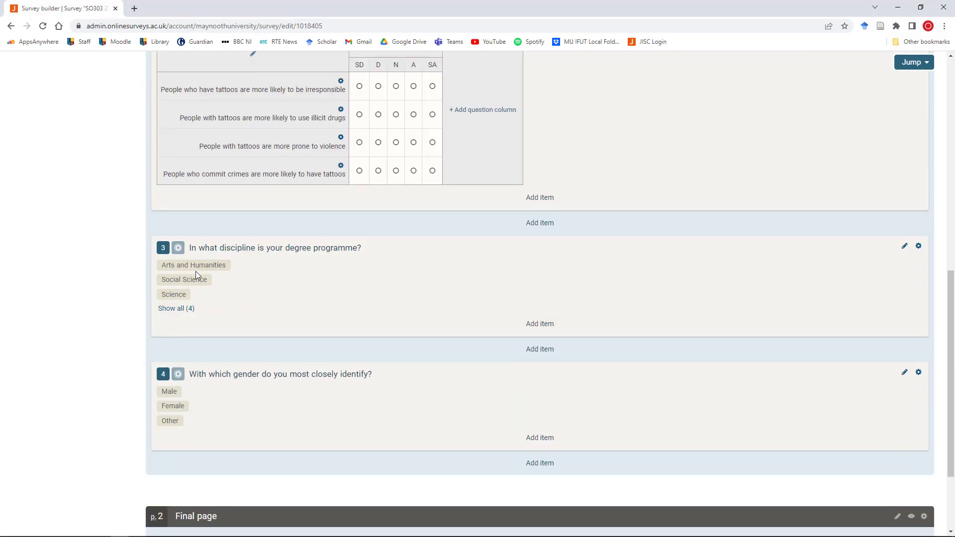
{"action": "left_click", "coordinate": [187, 309]}
{"action": "key", "text": "alt+Tab"}
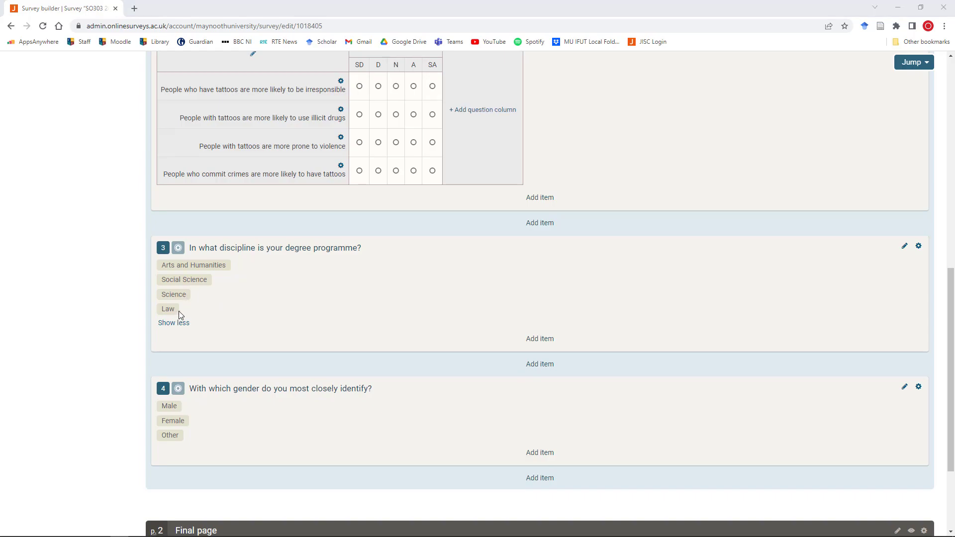
Check Q3's value labels, then move up to Q2_2_a's Values cell.
{"action": "double_click", "coordinate": [513, 159]}
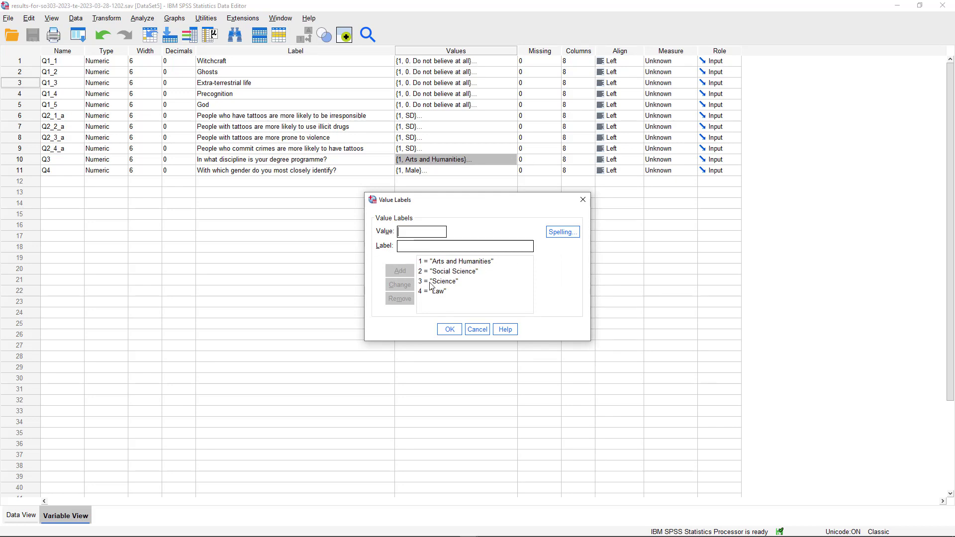
{"action": "left_click", "coordinate": [583, 200]}
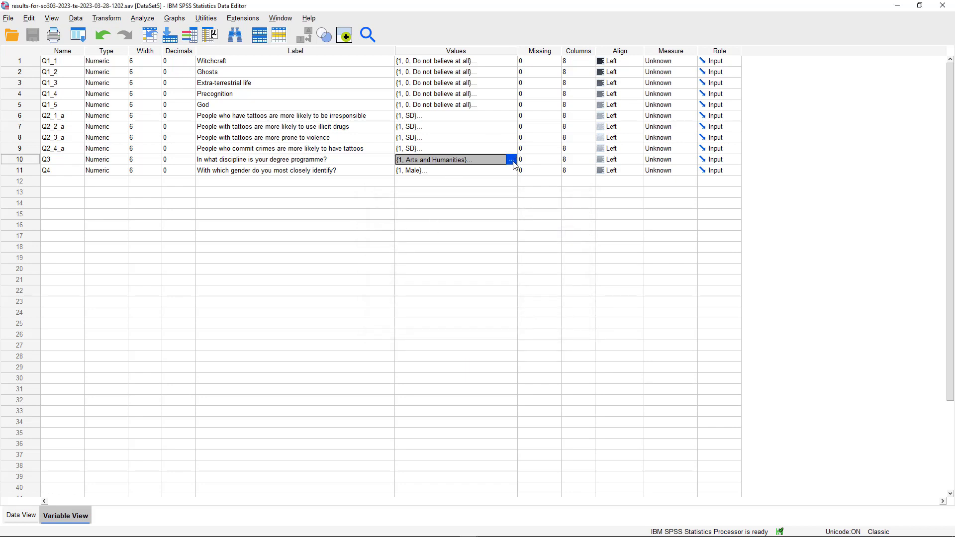
{"action": "left_click", "coordinate": [446, 147]}
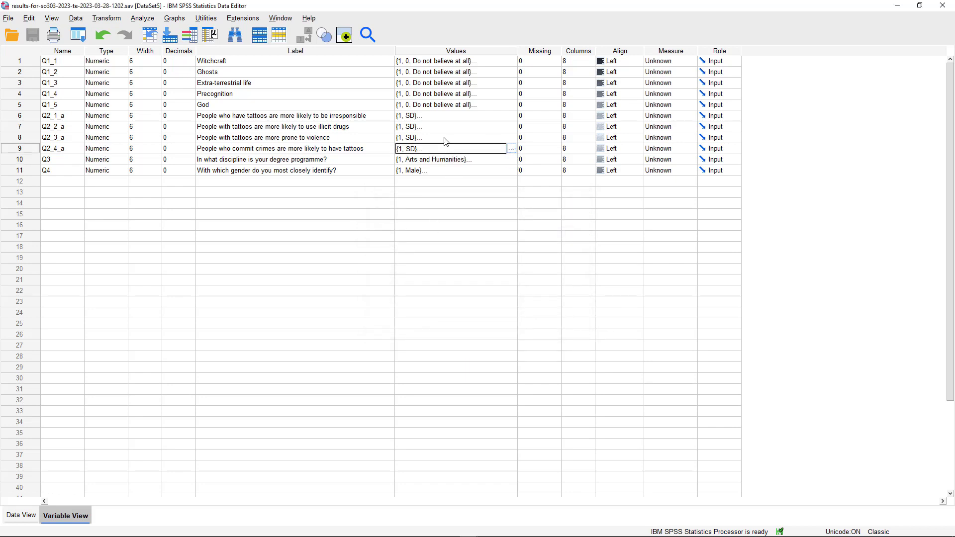
{"action": "left_click", "coordinate": [447, 137]}
{"action": "left_click", "coordinate": [446, 126]}
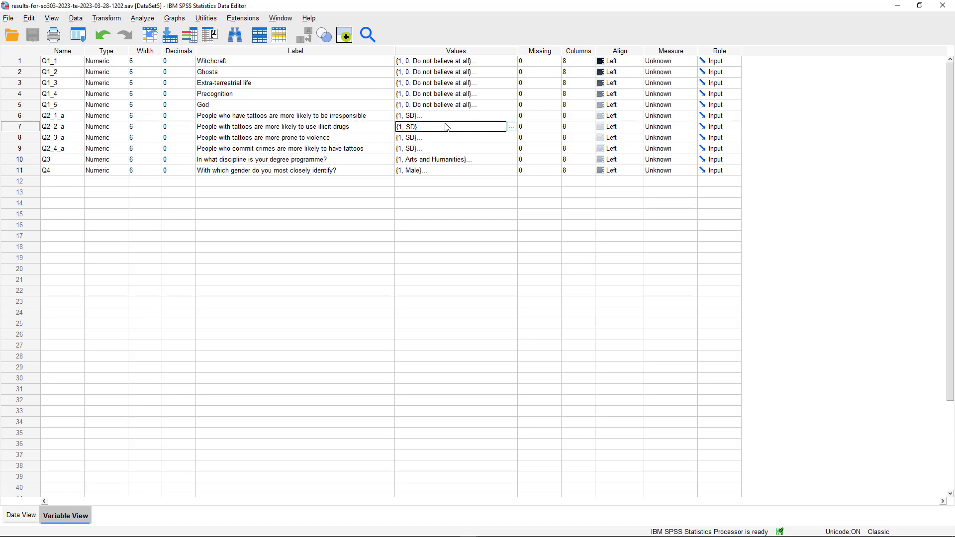
Review the SD-to-SA value labels of Q2_2_a and Q2_1_a, then switch to the browser survey.
{"action": "left_click", "coordinate": [511, 128]}
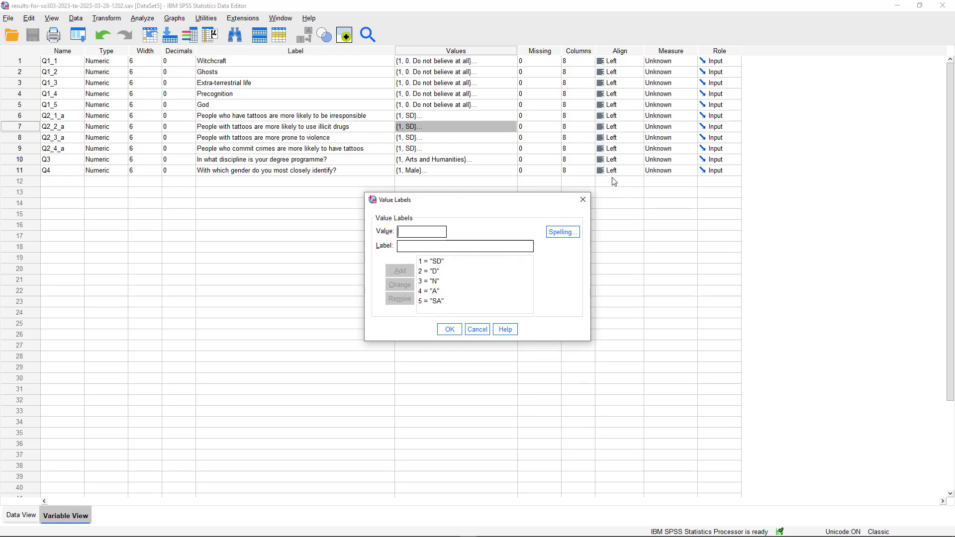
{"action": "left_click", "coordinate": [583, 199]}
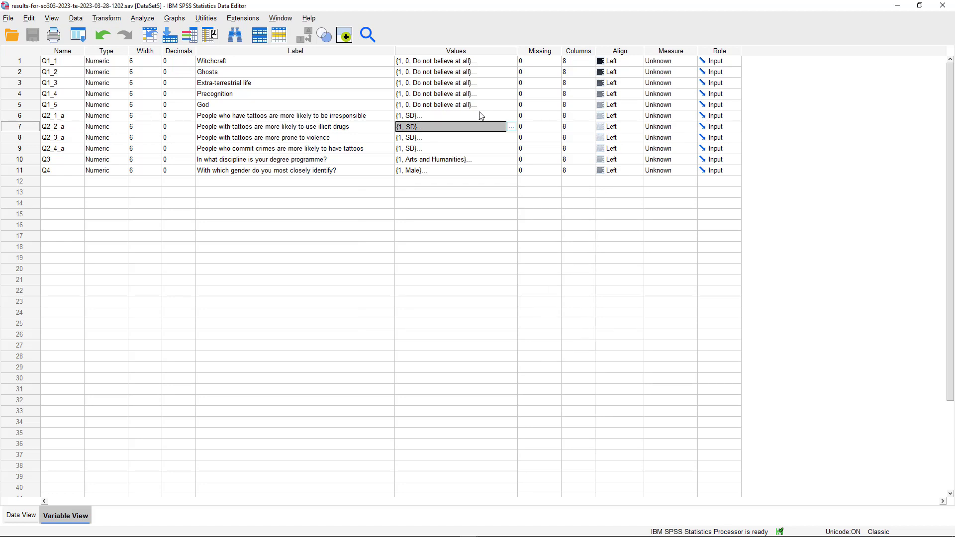
{"action": "left_click", "coordinate": [513, 116]}
{"action": "left_click", "coordinate": [512, 116]}
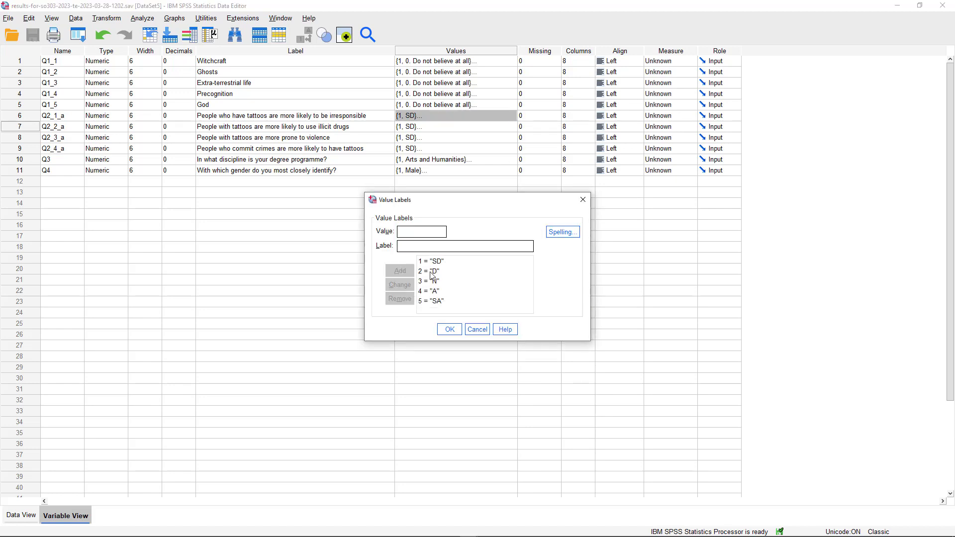
{"action": "key", "text": "alt+Tab"}
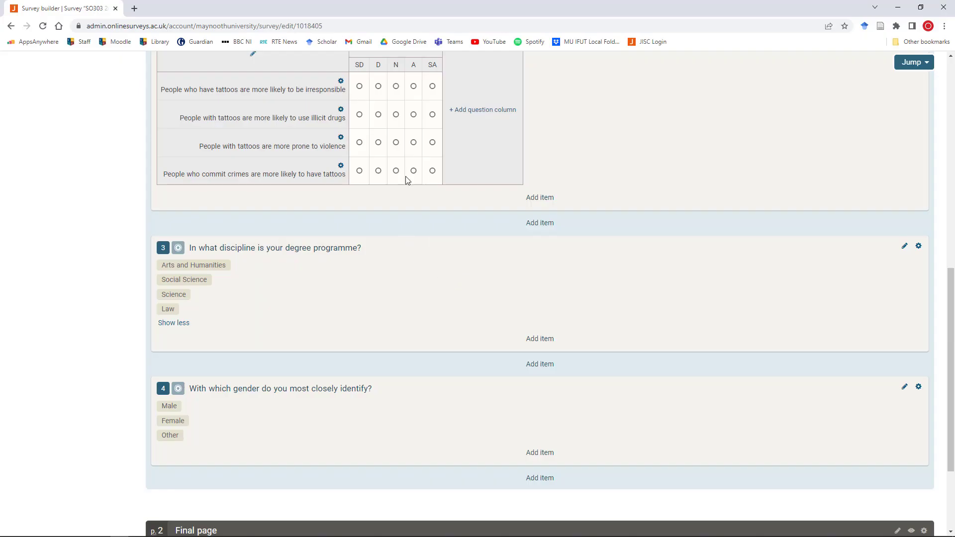
Compare question 2's SD, D, N, A, SA options with Q2_1_a's labels, closing the labels in SPSS.
{"action": "scroll", "coordinate": [413, 209], "scroll_direction": "up", "scroll_amount": 2}
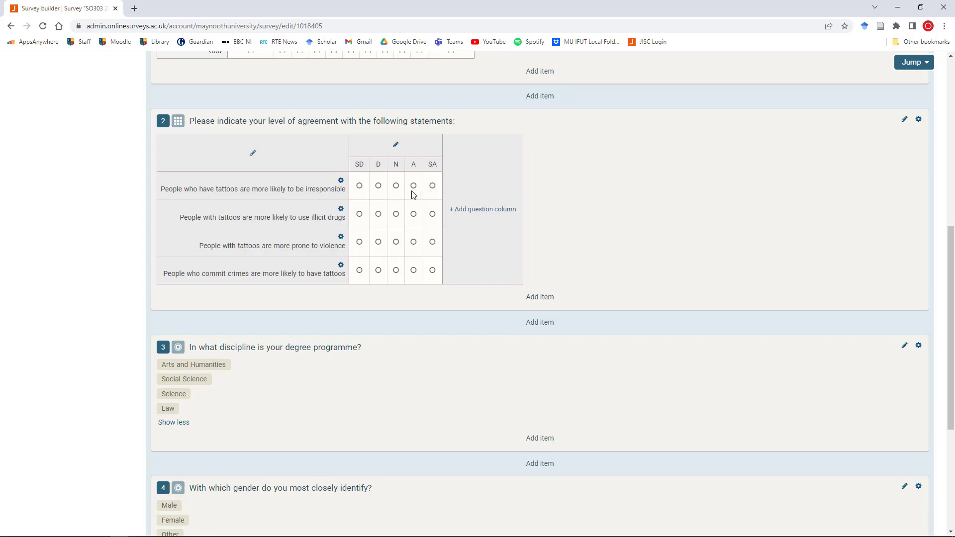
{"action": "key", "text": "alt+Tab"}
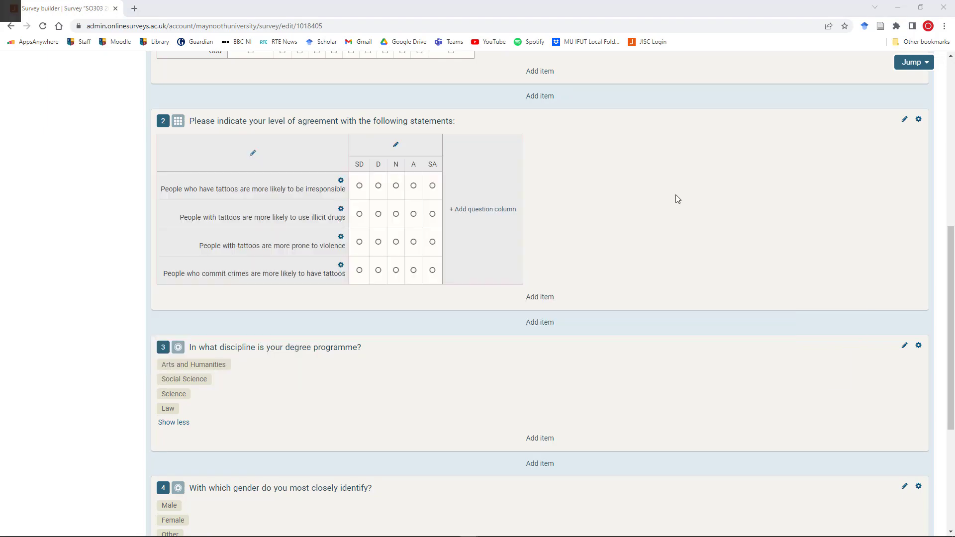
{"action": "left_click", "coordinate": [583, 201]}
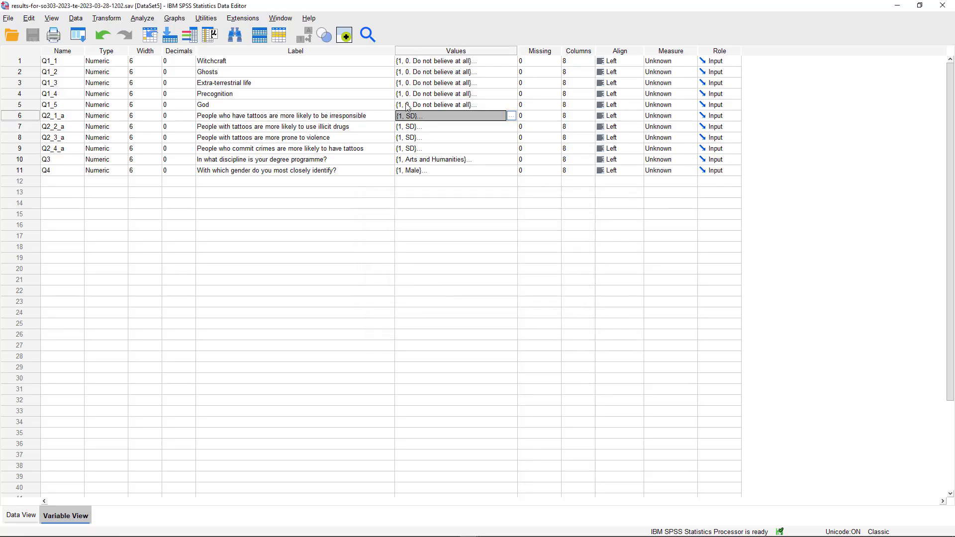
{"action": "key", "text": "alt+Tab"}
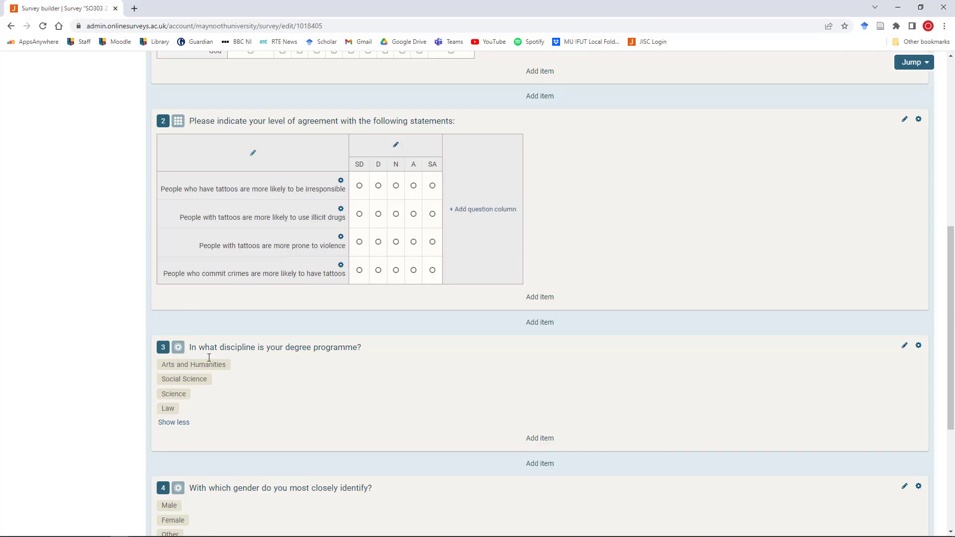
{"action": "key", "text": "alt+Tab"}
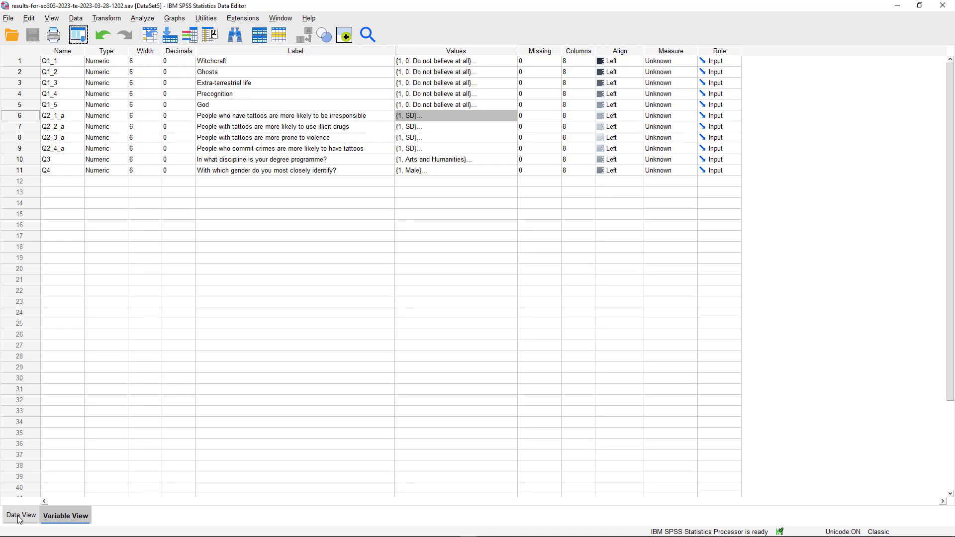
{"action": "left_click", "coordinate": [19, 520]}
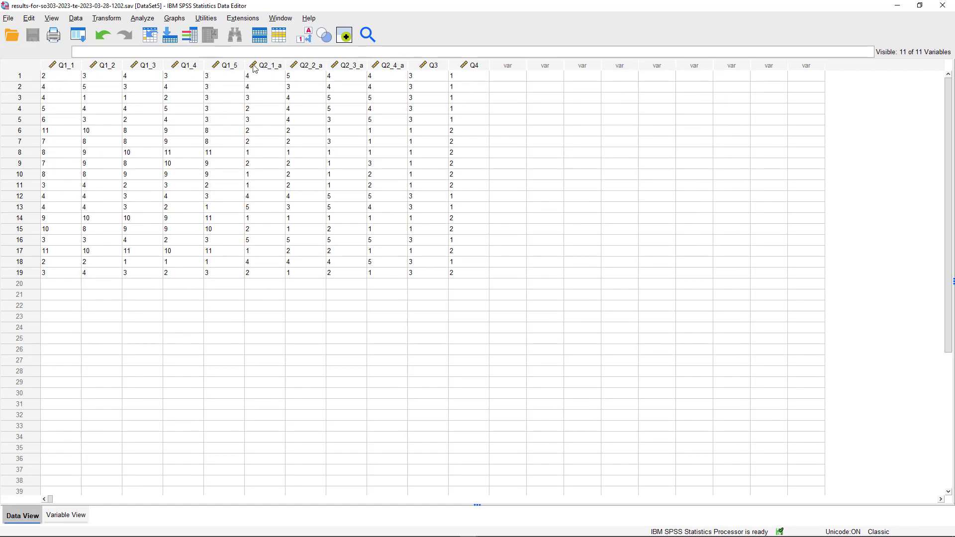
{"action": "left_click", "coordinate": [66, 514]}
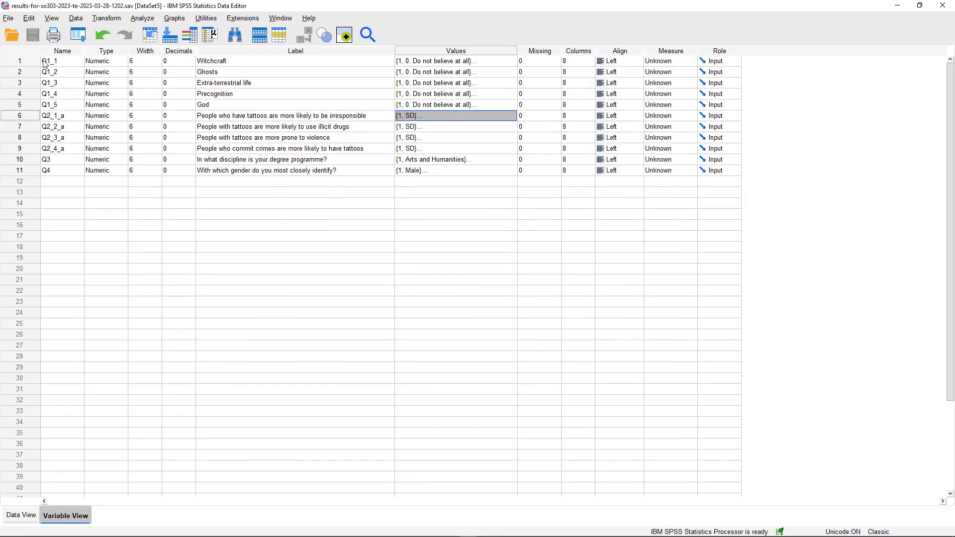
{"action": "left_click", "coordinate": [21, 515]}
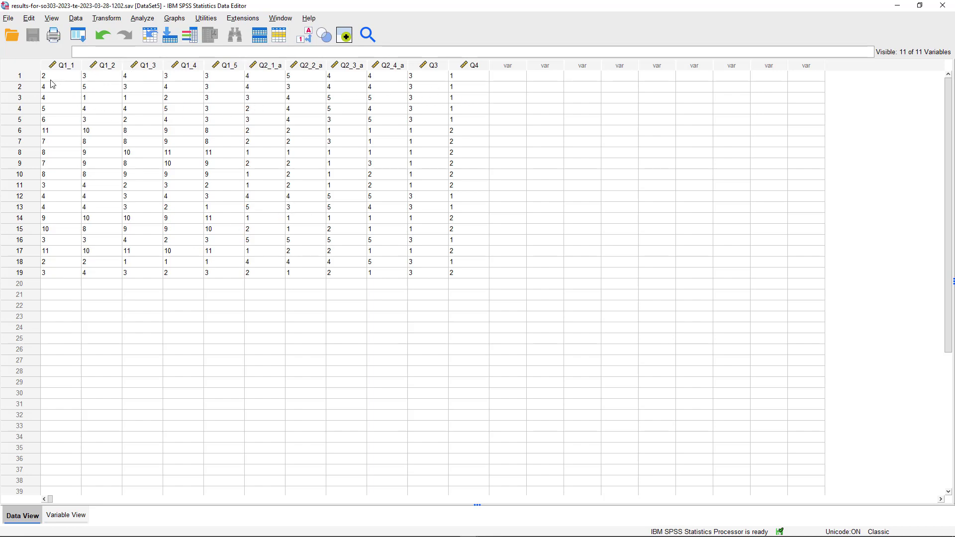
{"action": "left_click", "coordinate": [66, 516]}
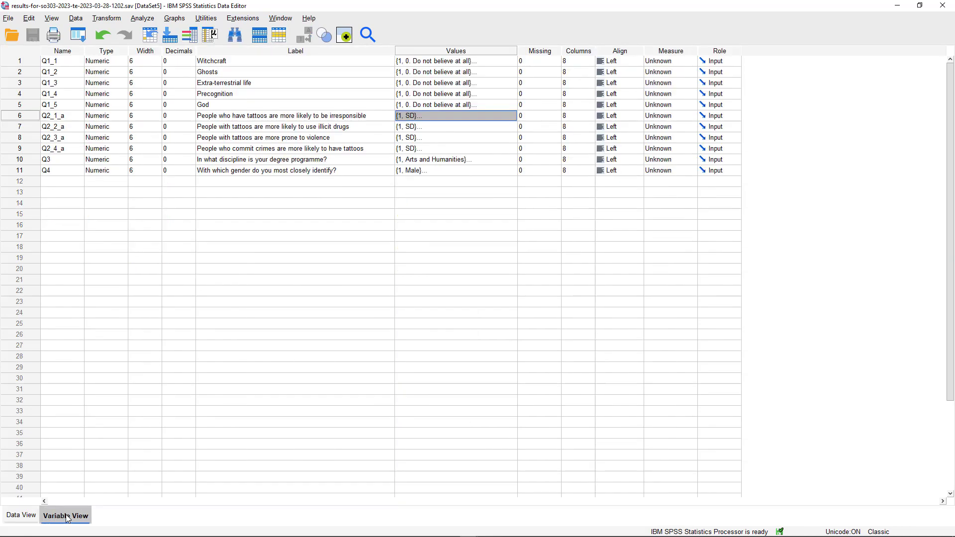
{"action": "double_click", "coordinate": [513, 62]}
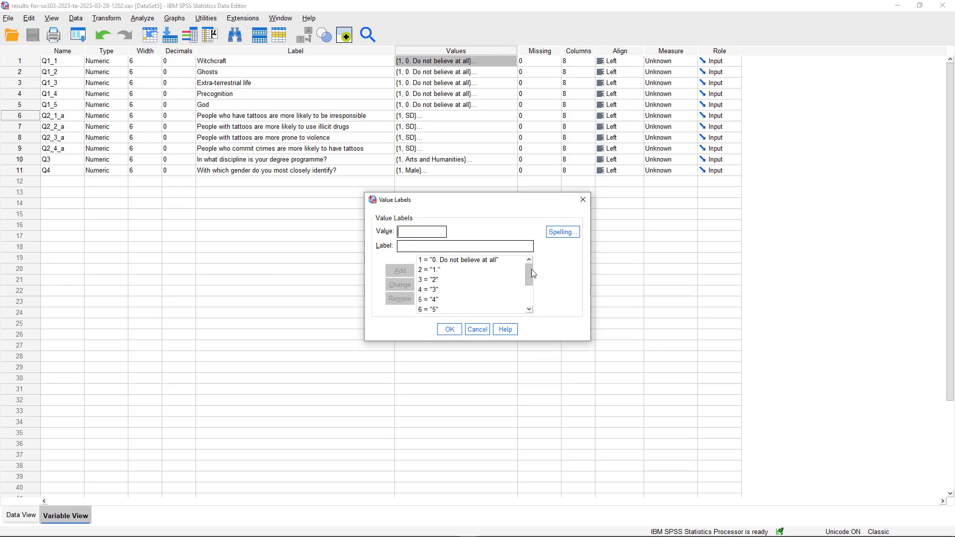
Scroll Q1_1's value labels down to '10. Believe completely' and close the dialog.
{"action": "left_click_drag", "start_coordinate": [531, 269], "coordinate": [529, 303]}
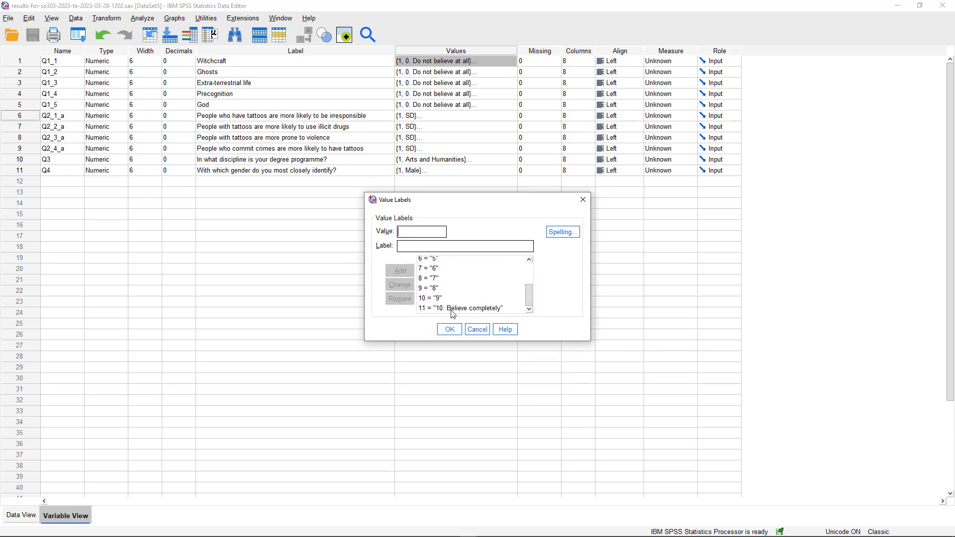
{"action": "left_click", "coordinate": [582, 200]}
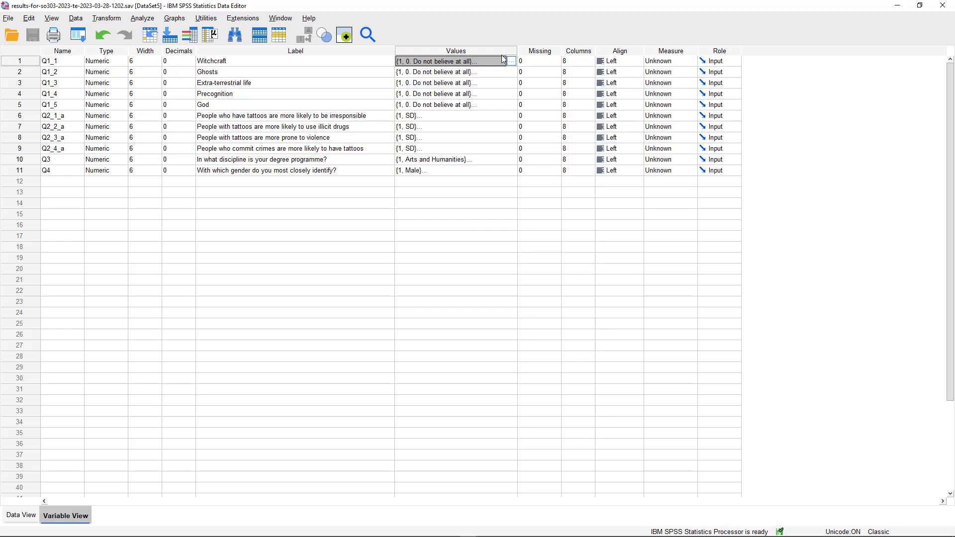
Set Q1_1's measure to Scale and open Q3's value labels listing four disciplines up to Law.
{"action": "left_click", "coordinate": [695, 61]}
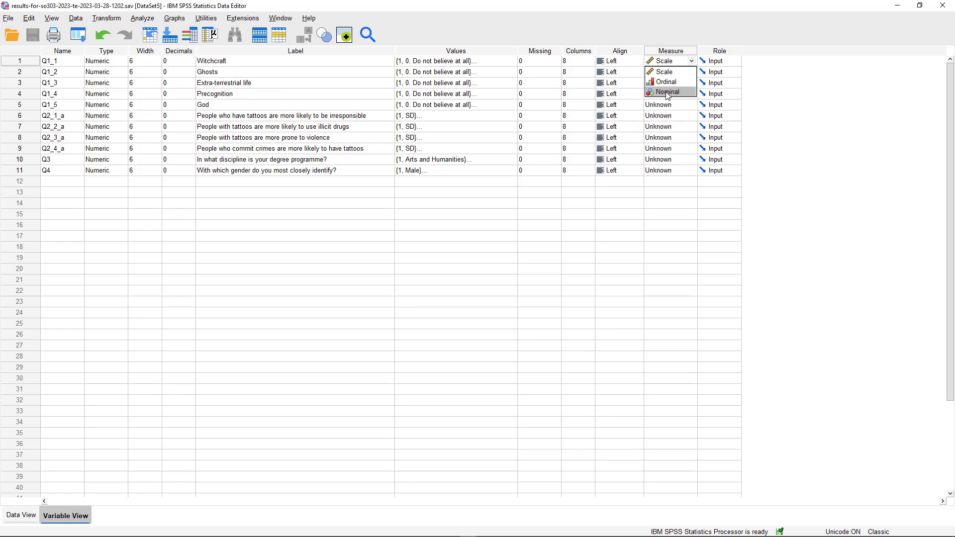
{"action": "left_click", "coordinate": [400, 248]}
{"action": "left_click", "coordinate": [453, 161]}
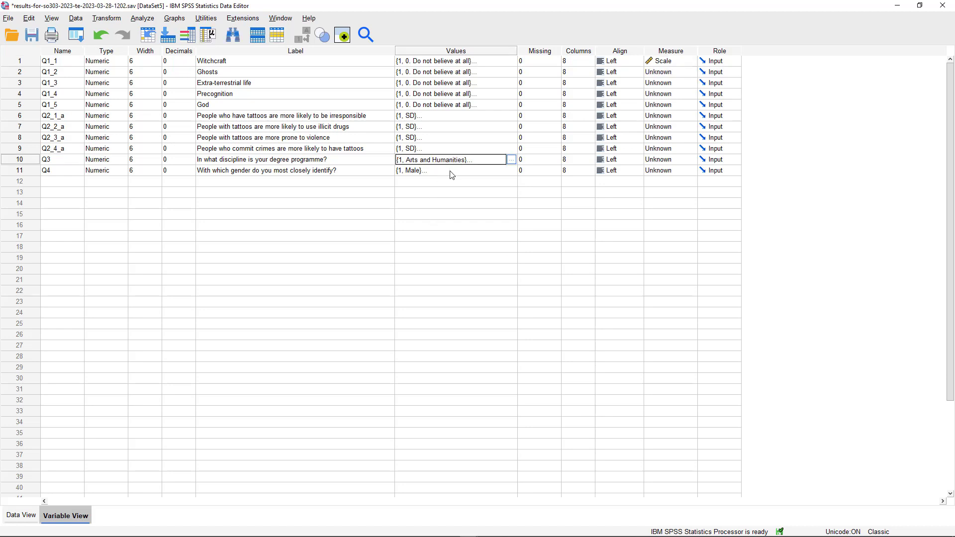
{"action": "left_click", "coordinate": [451, 171]}
{"action": "left_click", "coordinate": [454, 160]}
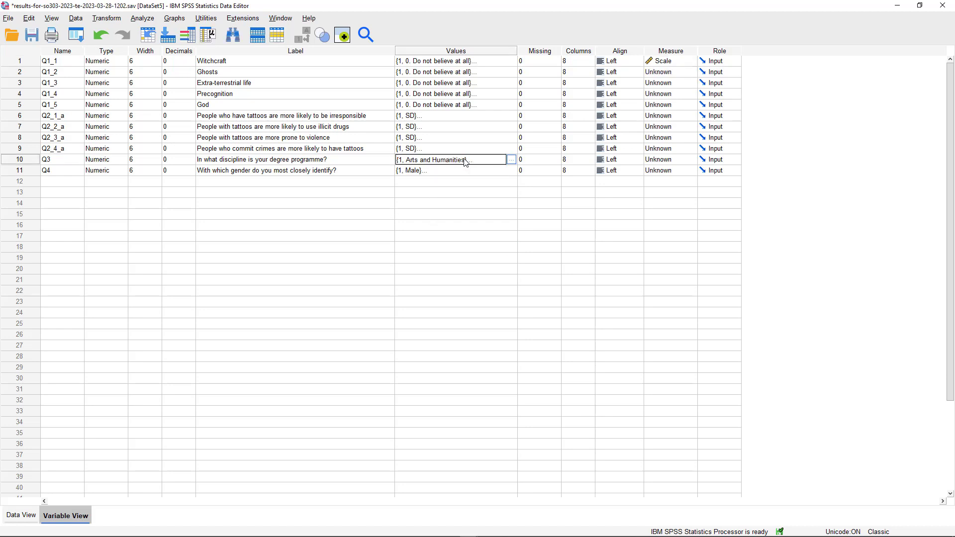
{"action": "left_click", "coordinate": [511, 159]}
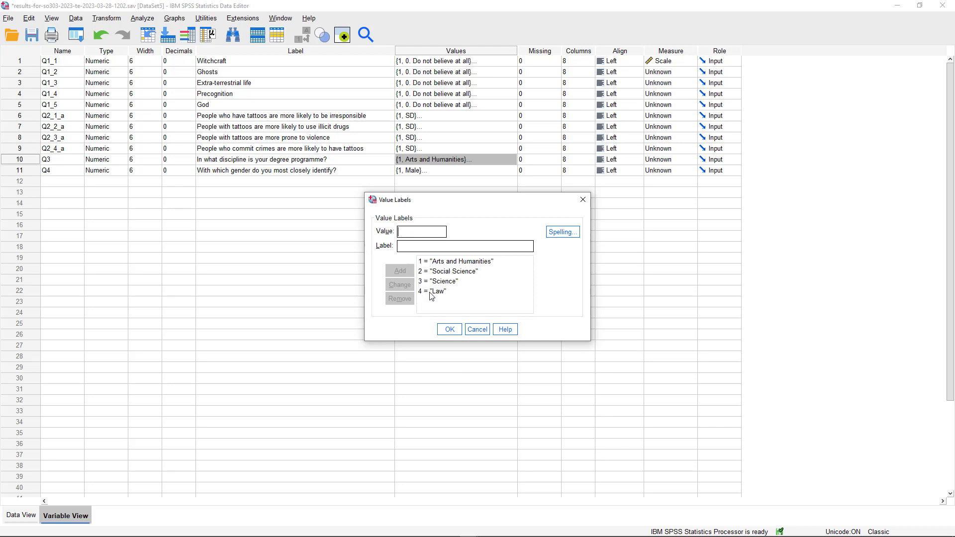
Close Q3's labels and check Q2_3_a's value labels.
{"action": "left_click", "coordinate": [589, 200]}
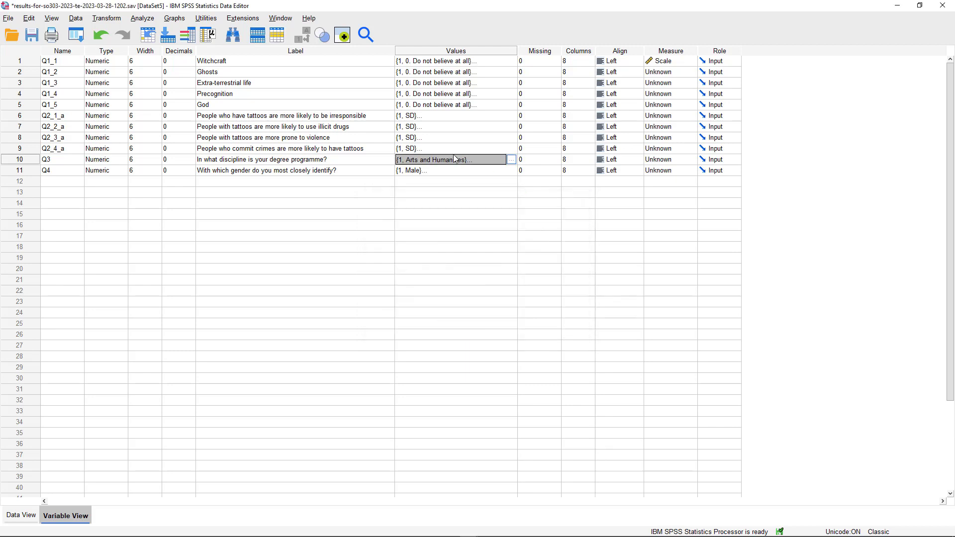
{"action": "left_click", "coordinate": [427, 138]}
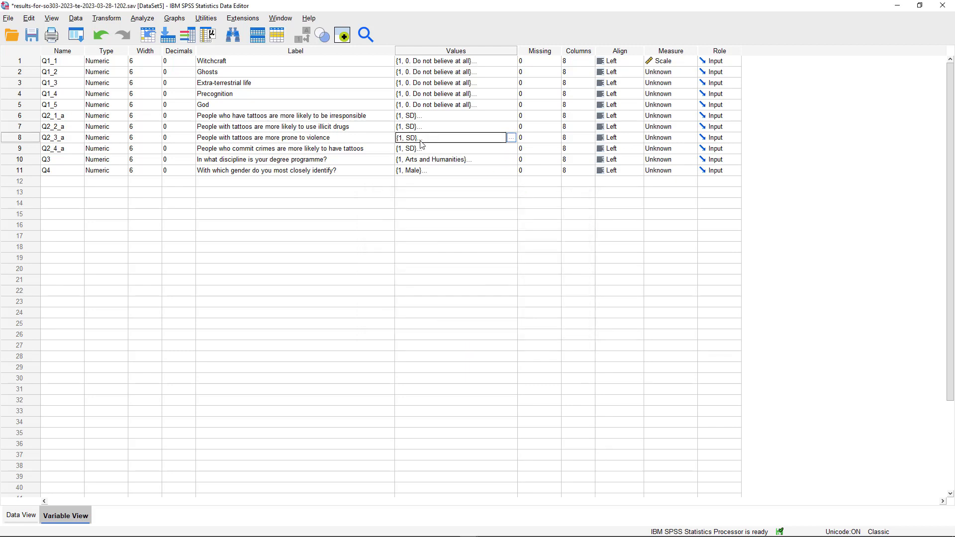
{"action": "left_click", "coordinate": [511, 139]}
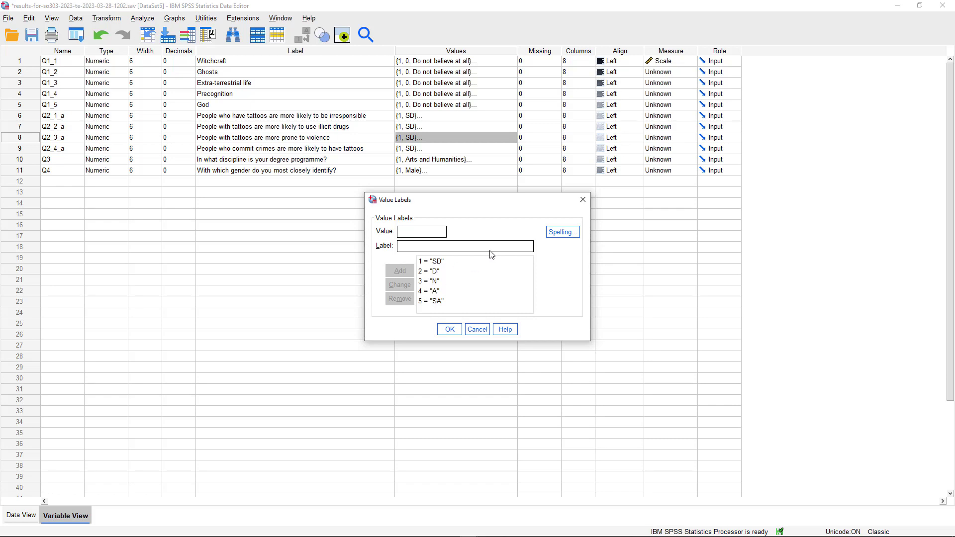
{"action": "left_click", "coordinate": [586, 200]}
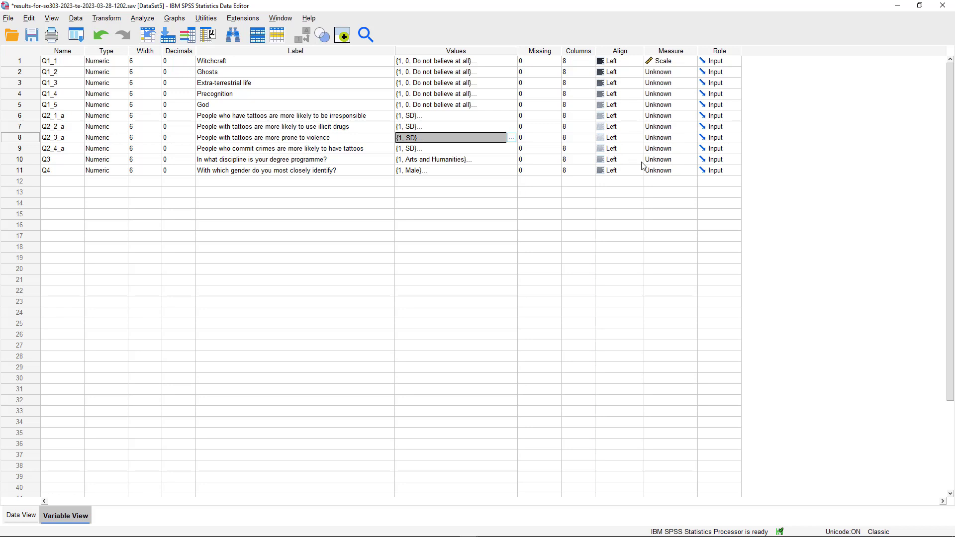
Set Q3's measurement level to Nominal and open Q4's labels: Male, Female, Other.
{"action": "left_click", "coordinate": [430, 162]}
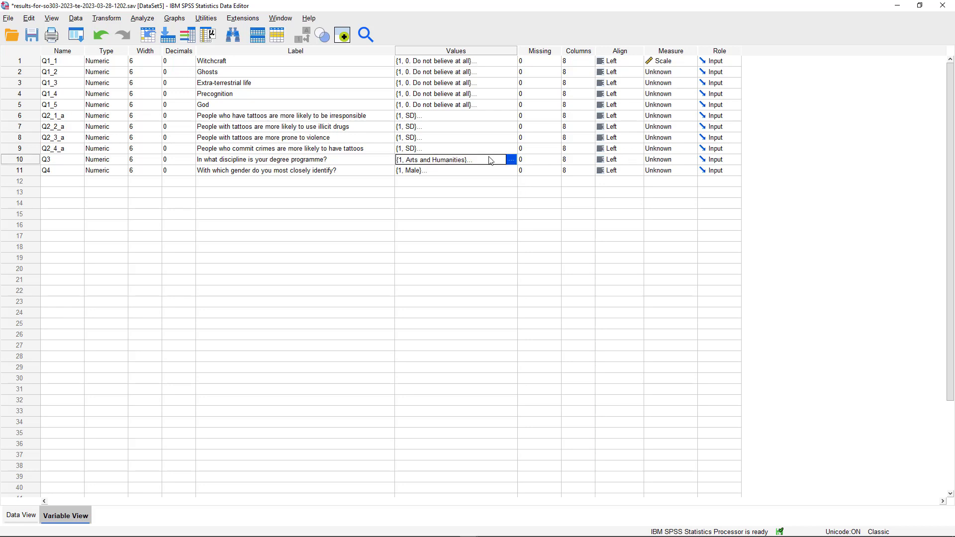
{"action": "left_click", "coordinate": [693, 161]}
{"action": "left_click", "coordinate": [668, 191]}
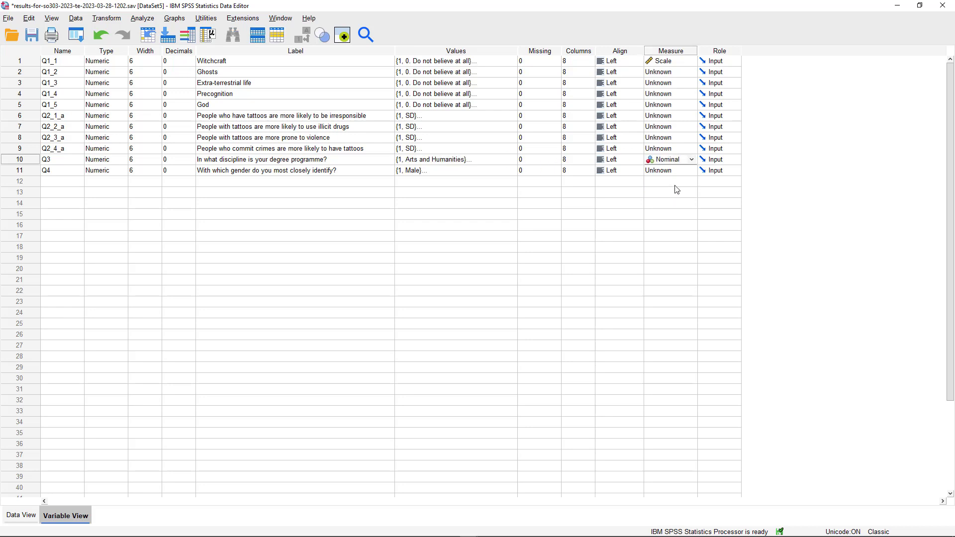
{"action": "left_click", "coordinate": [495, 175]}
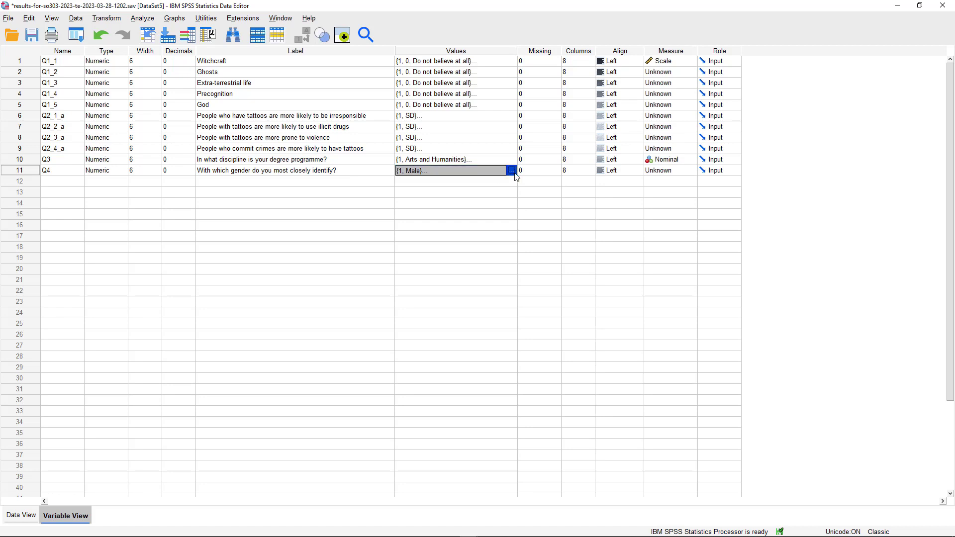
{"action": "left_click", "coordinate": [512, 171]}
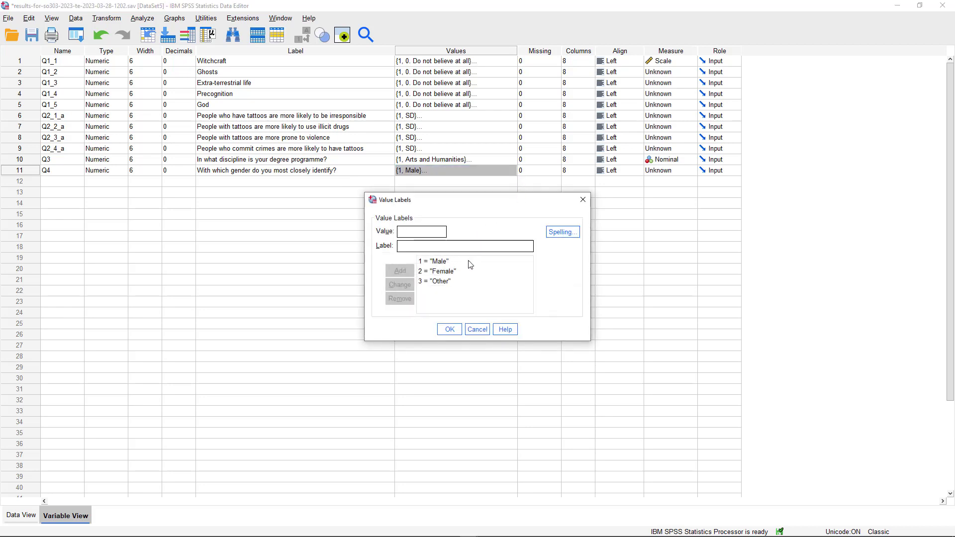